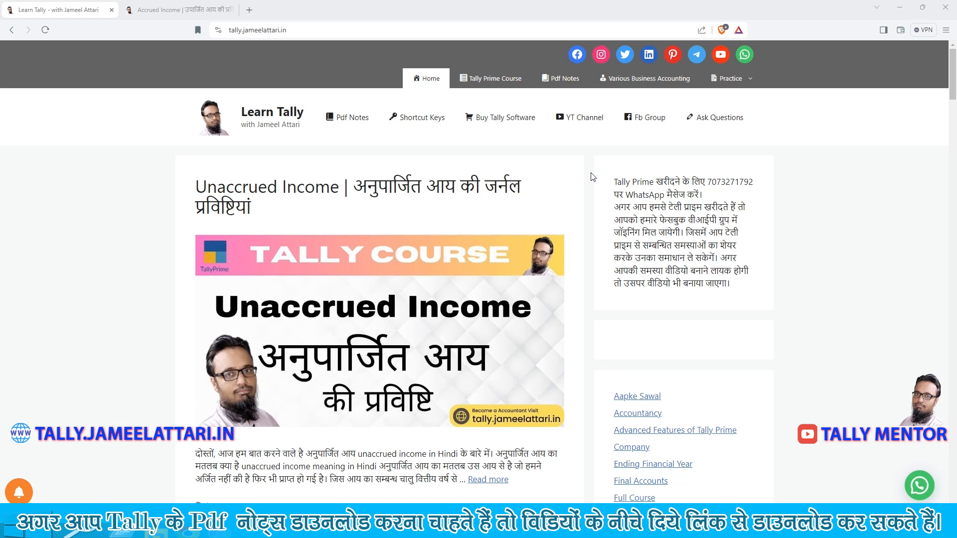
- Open the Accrued Income article and read down to its example and current-year journal entry
click(158, 15)
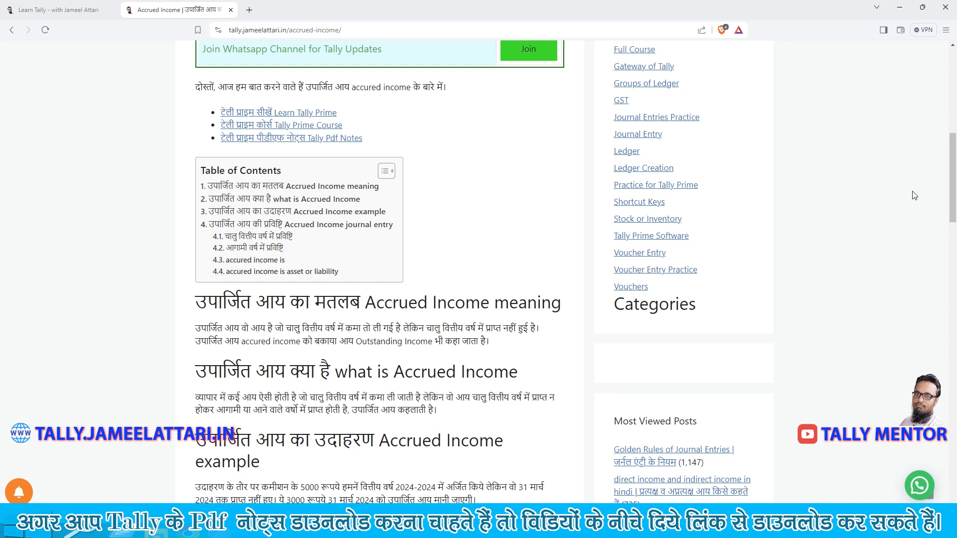
scroll(913, 195, down, 5)
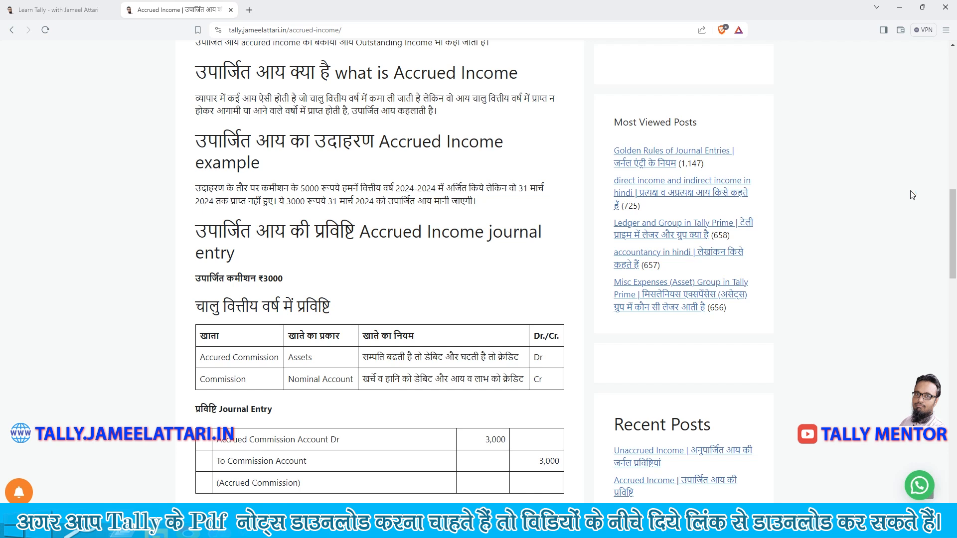
- Switch to TallyPrime and start creating an accounting voucher for Jameel Attari Constructions
click(187, 530)
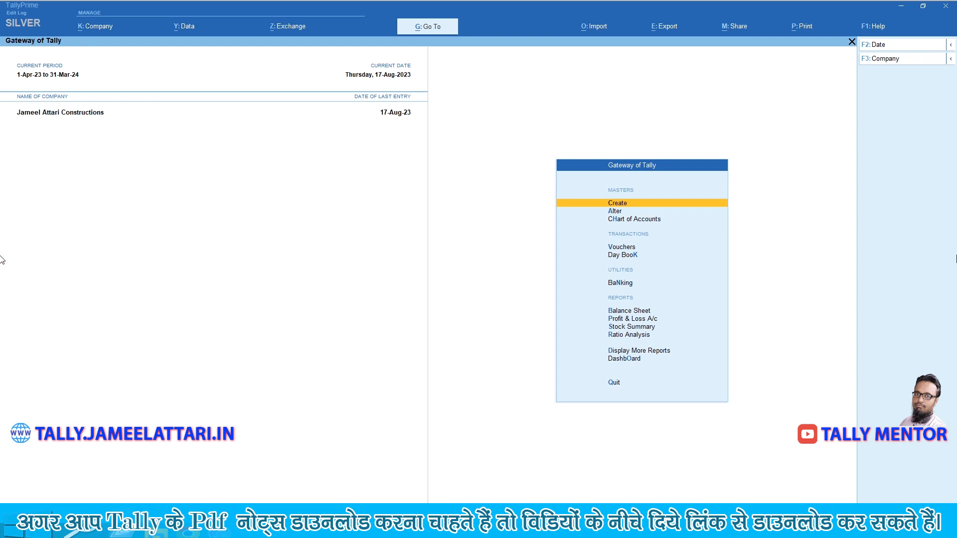
key(Down)
key(Down)
key(Down)
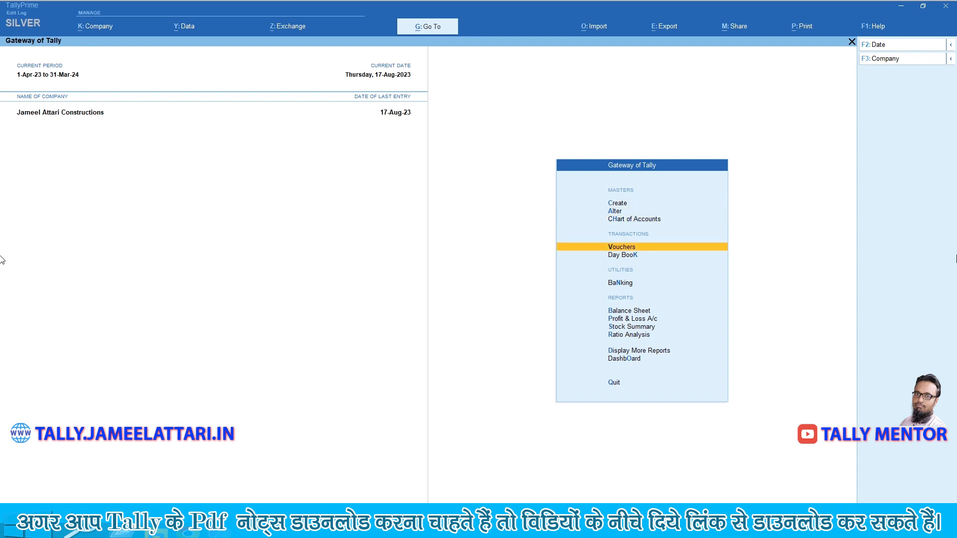
key(Return)
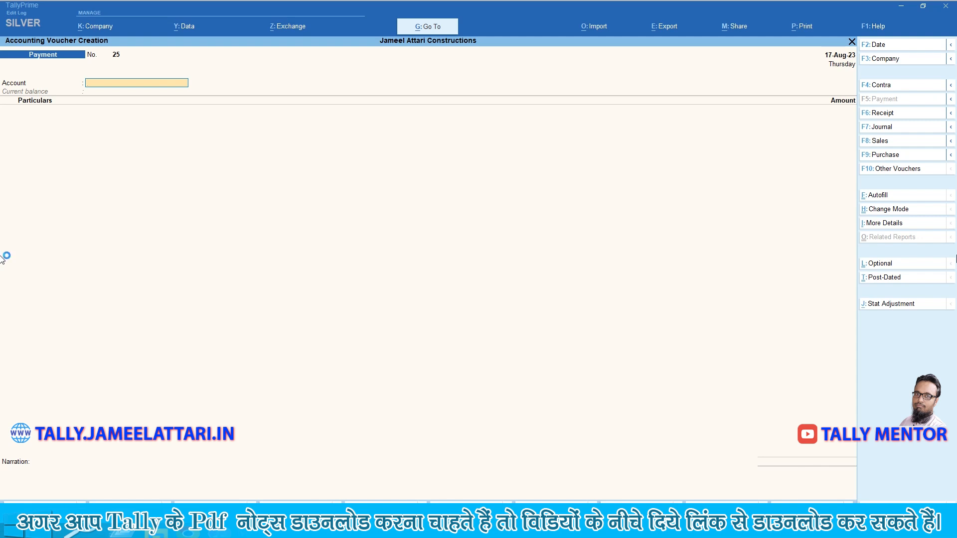
- Set the voucher date to 31-3-24 and change the voucher type to Journal
key(F2)
text(31)
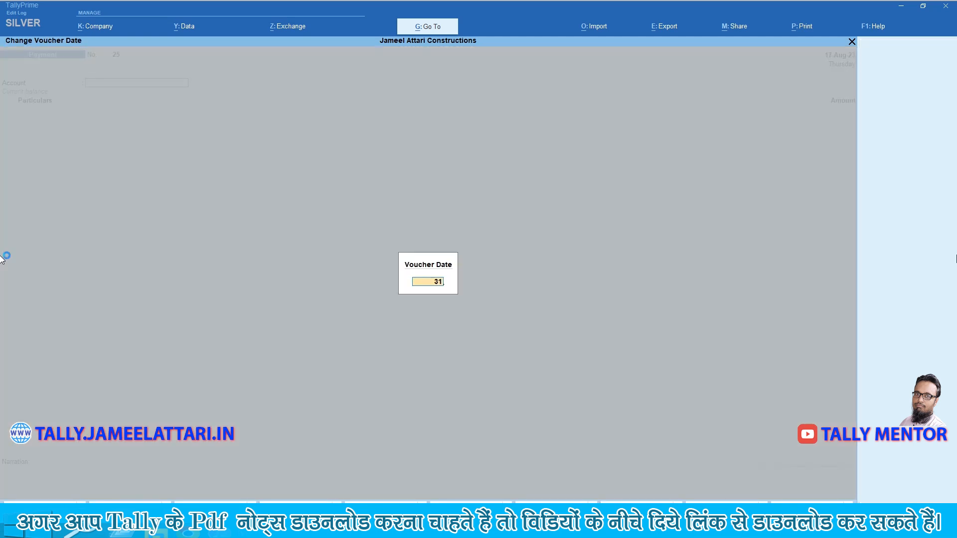
text(-3-24)
key(Return)
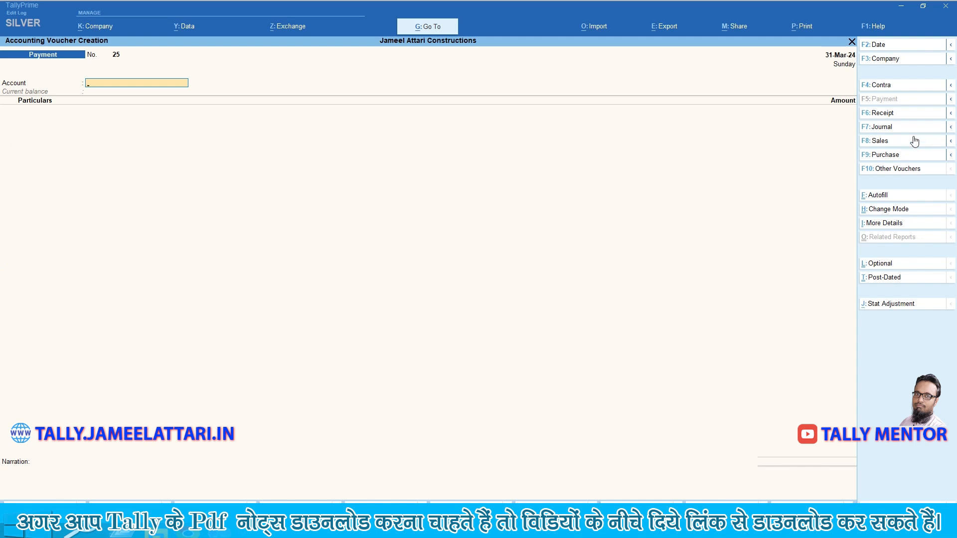
click(899, 125)
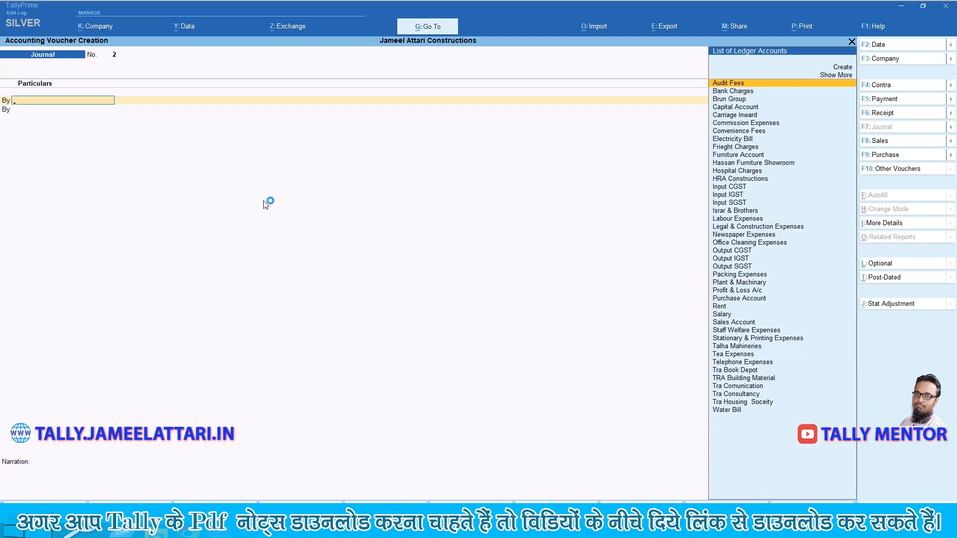
- Check the current-year accrued commission journal entry in the browser article and return to the TallyPrime journal voucher
click(265, 204)
click(265, 205)
click(265, 205)
click(264, 201)
click(263, 201)
click(264, 202)
click(263, 202)
click(264, 201)
click(264, 202)
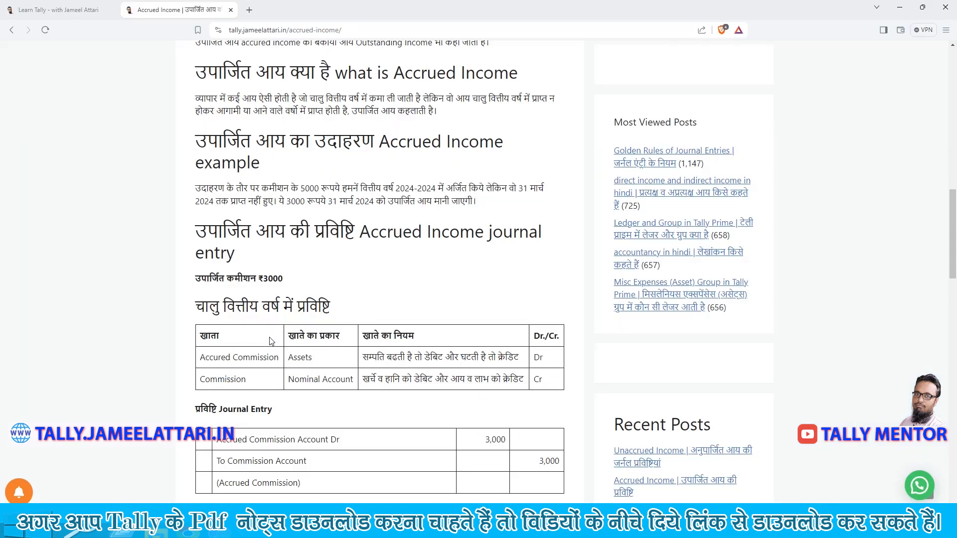
scroll(377, 258, down, 3)
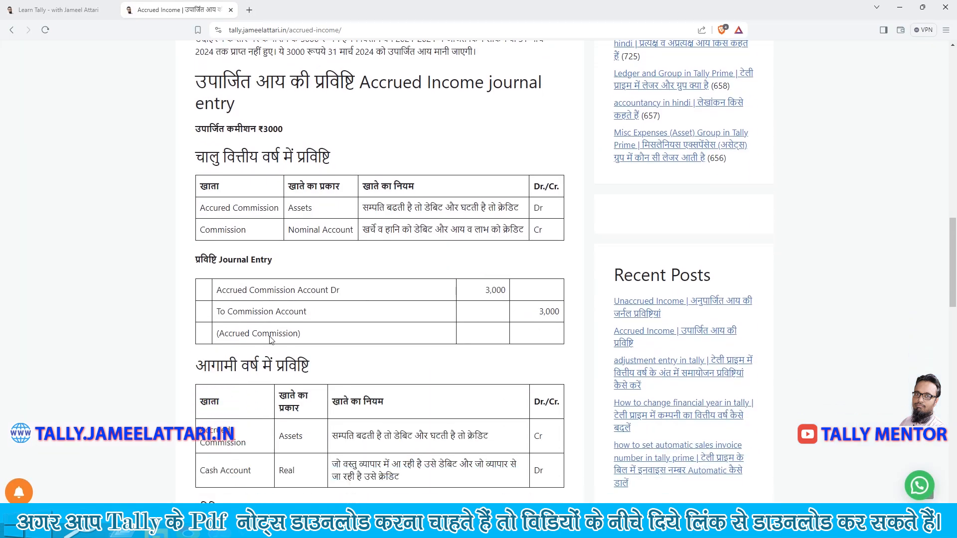
click(376, 255)
click(377, 257)
key(alt+Tab)
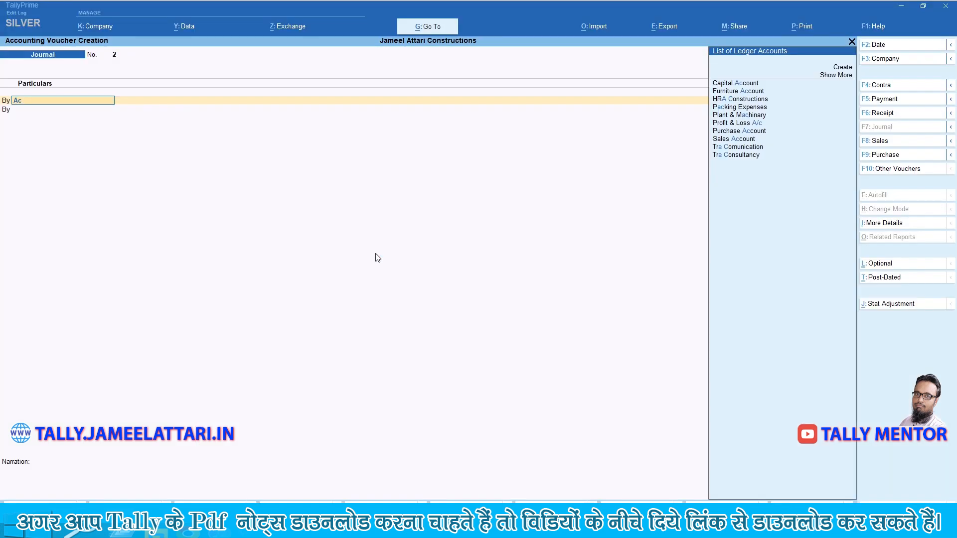
- For the debit line, create a new ledger named Accured Commission under the Current Assets group
key(alt+c)
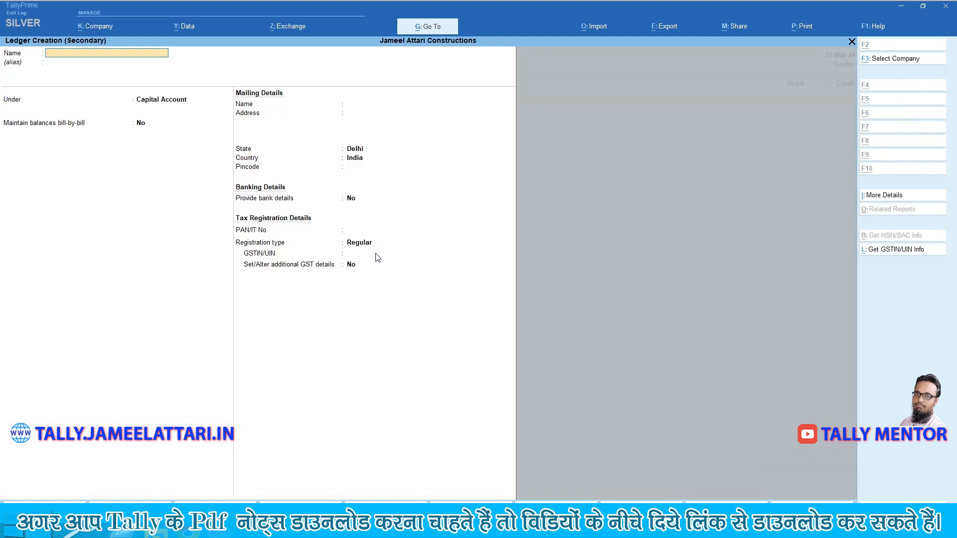
text(Accured Commission)
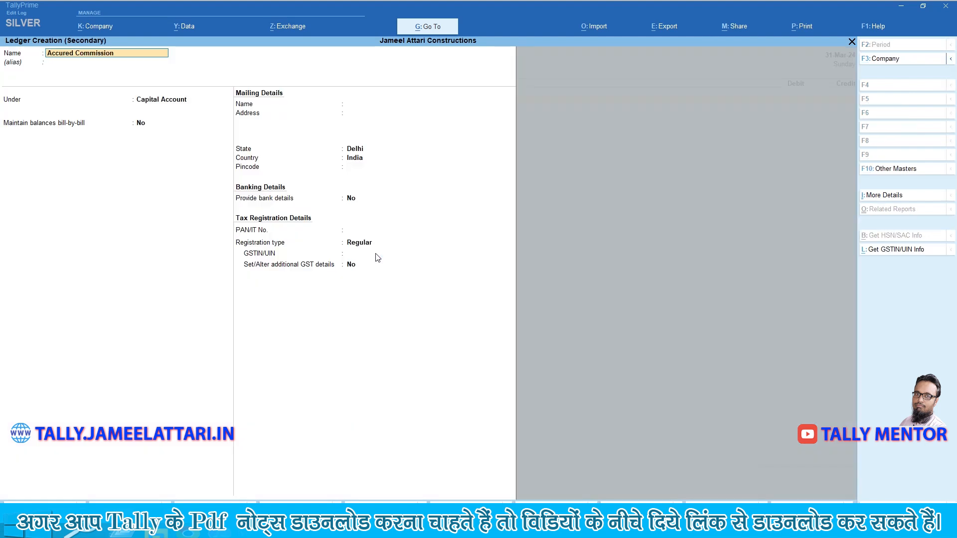
key(Return)
text(Cu)
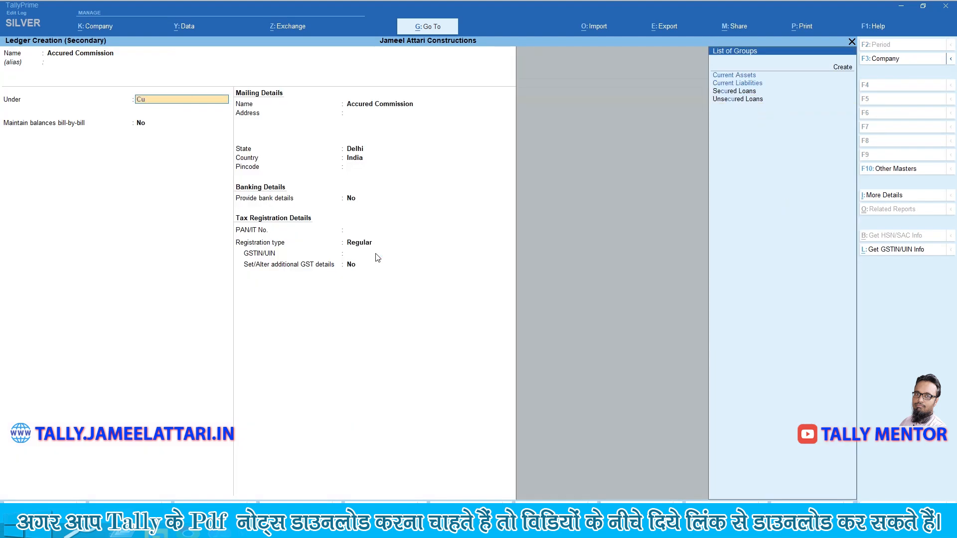
key(Return)
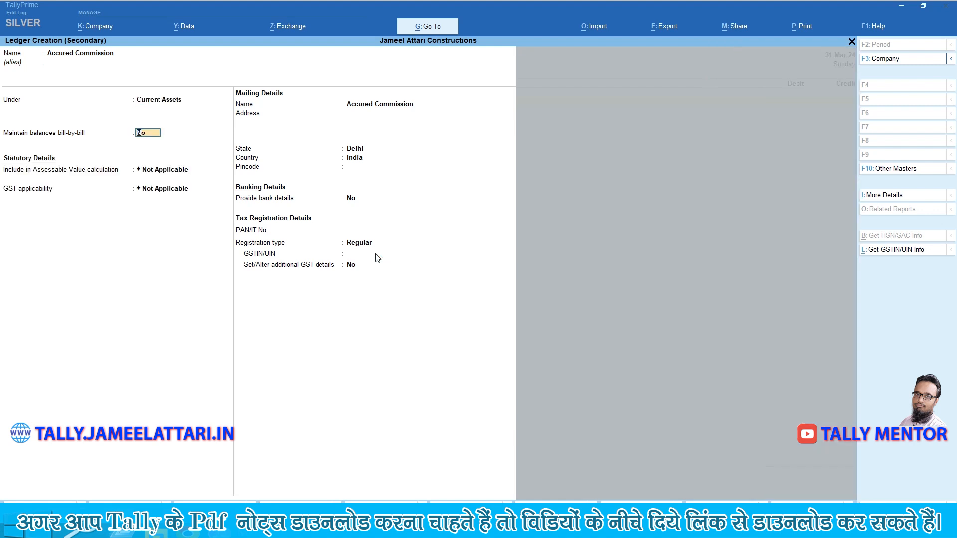
- Keep the default bill-by-bill, statutory, mailing, banking and tax settings of the Accured Commission ledger and save it
key(Return)
key(Return)
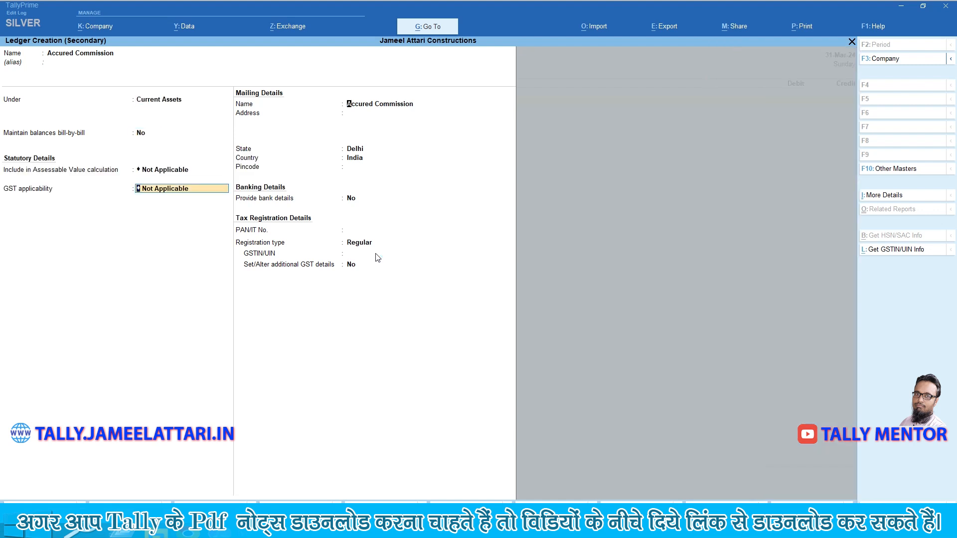
key(Return)
key(Return)
key(Return)
key(Return)
key(Return)
key(Return)
key(Return)
key(Return)
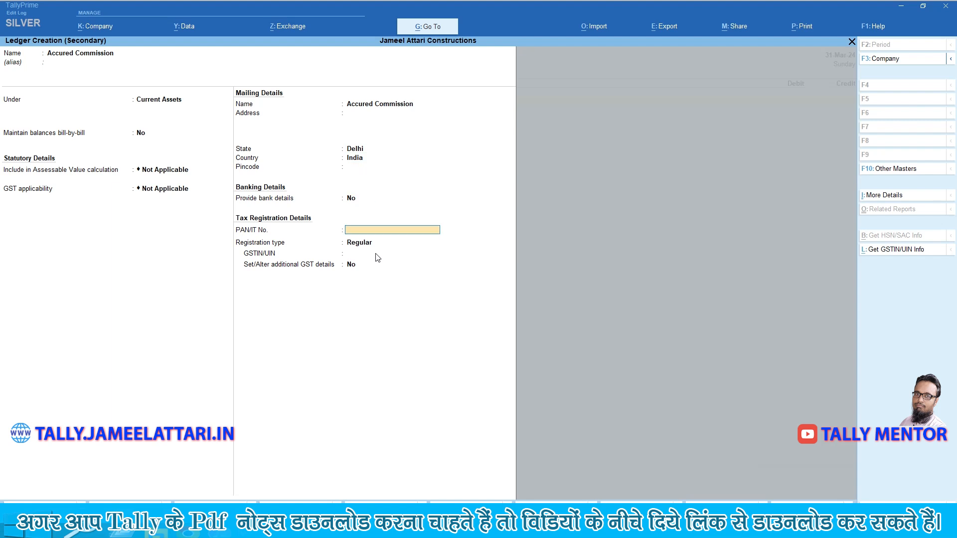
key(Return)
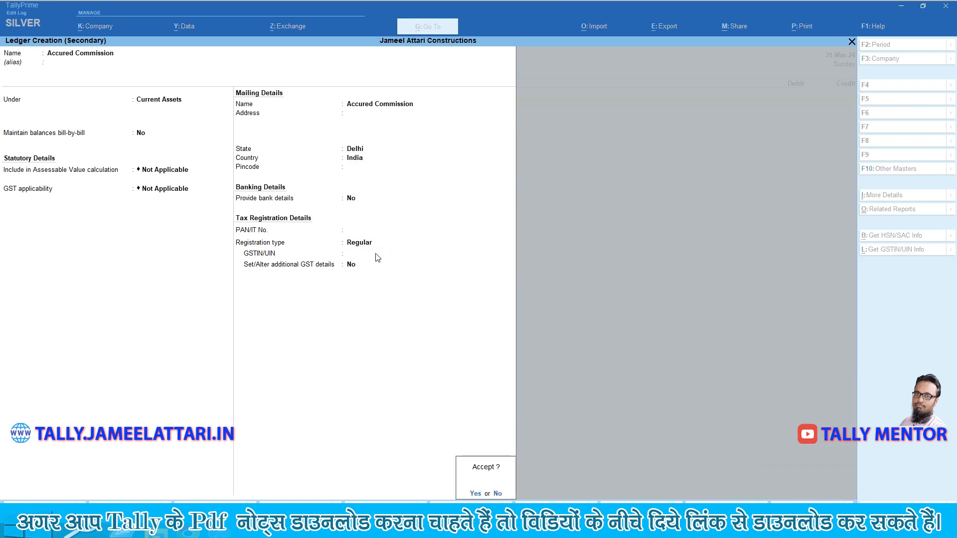
key(Return)
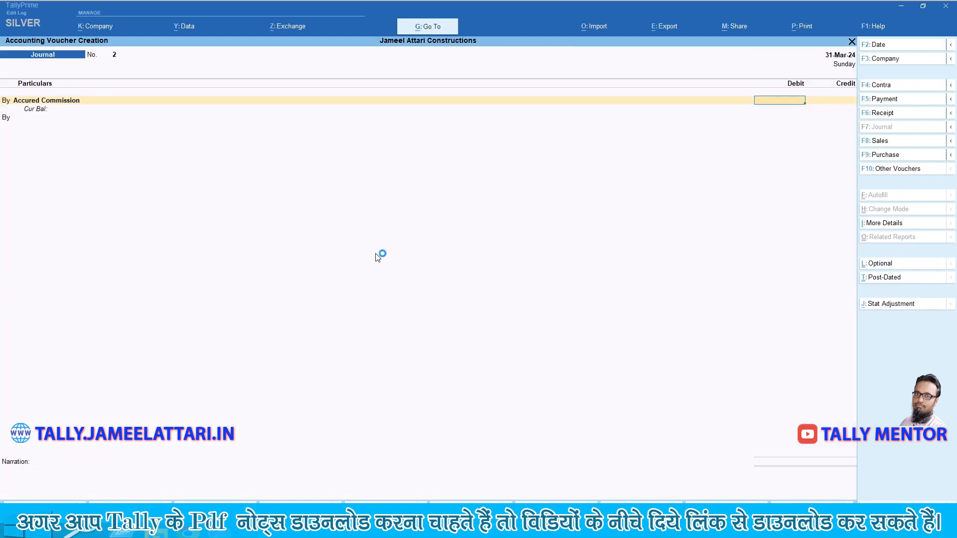
- Debit the Accured Commission ledger with 3,000 in the journal voucher
text(3,)
text(000)
key(Return)
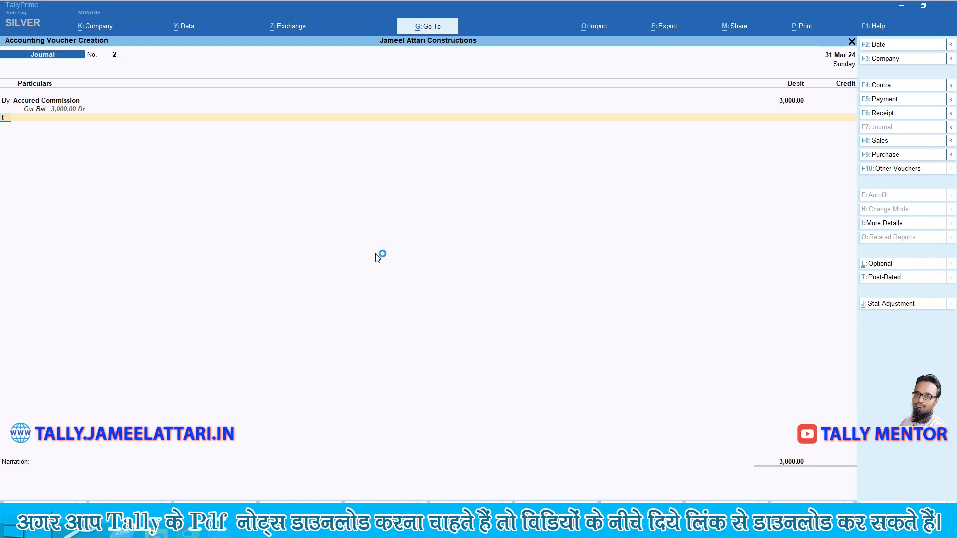
- Make the second line a credit entry and create a ledger for it named Commission Received under Indirect Incomes
text(t)
key(Return)
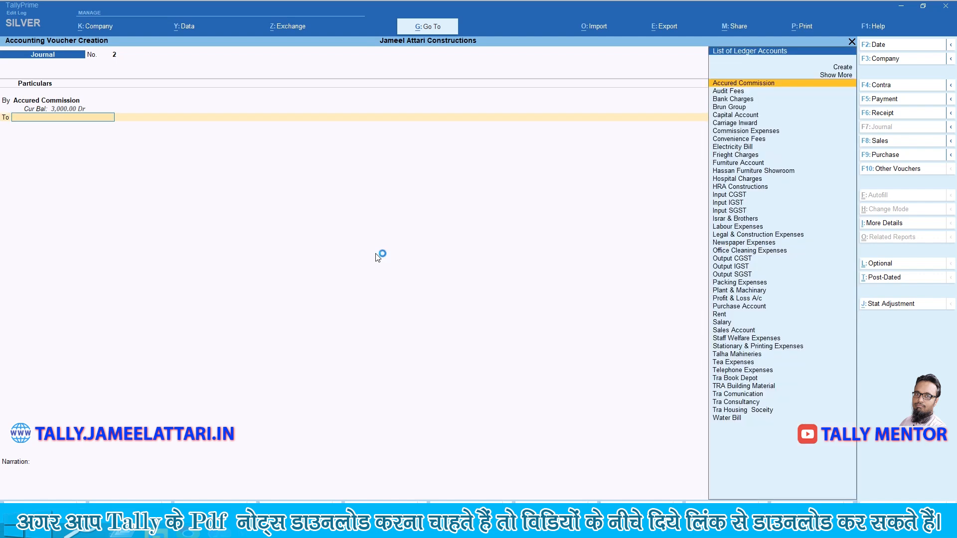
text(Com)
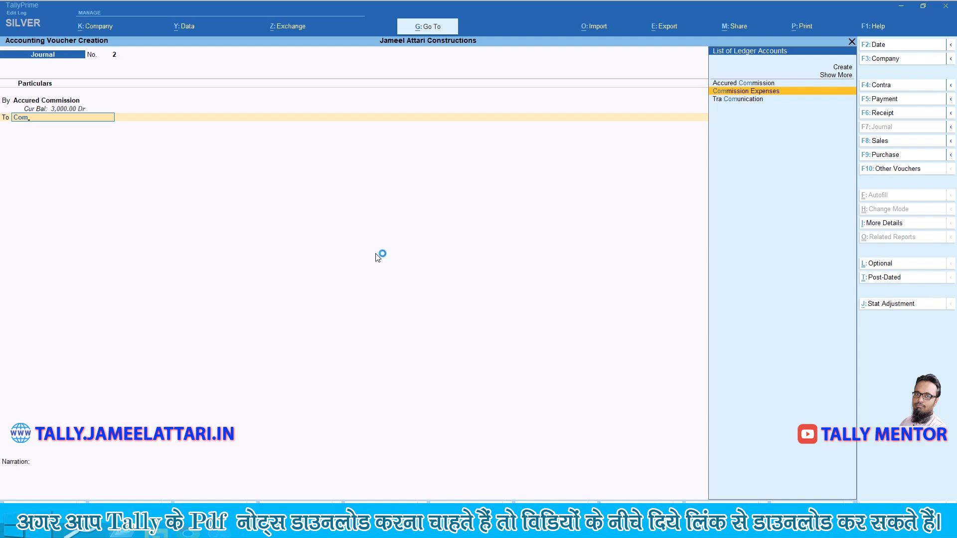
key(ctrl)
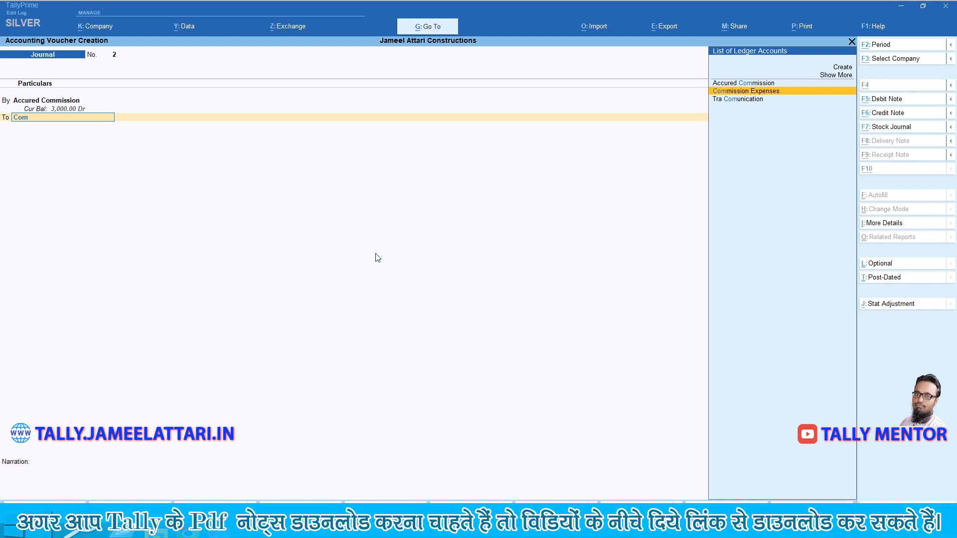
key(alt+c)
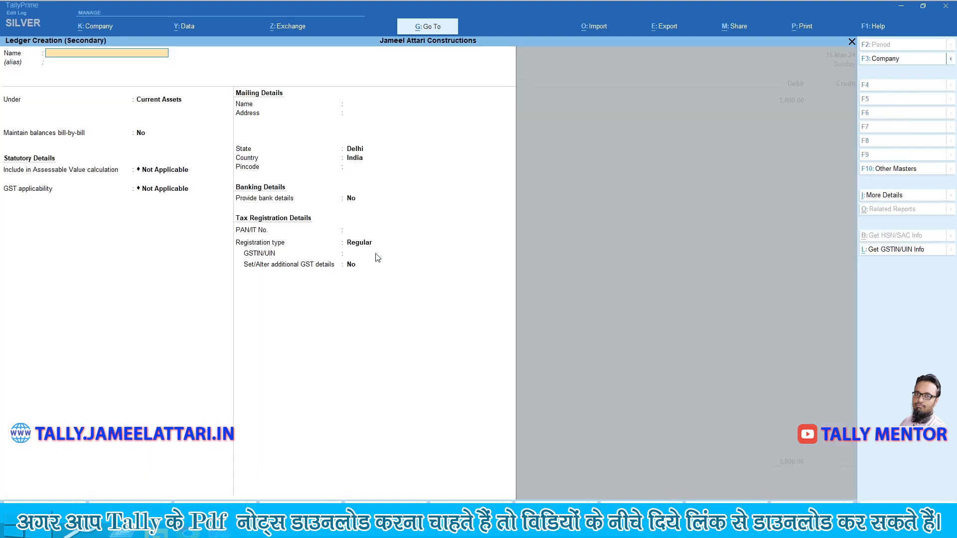
text(Commission Received)
key(Return)
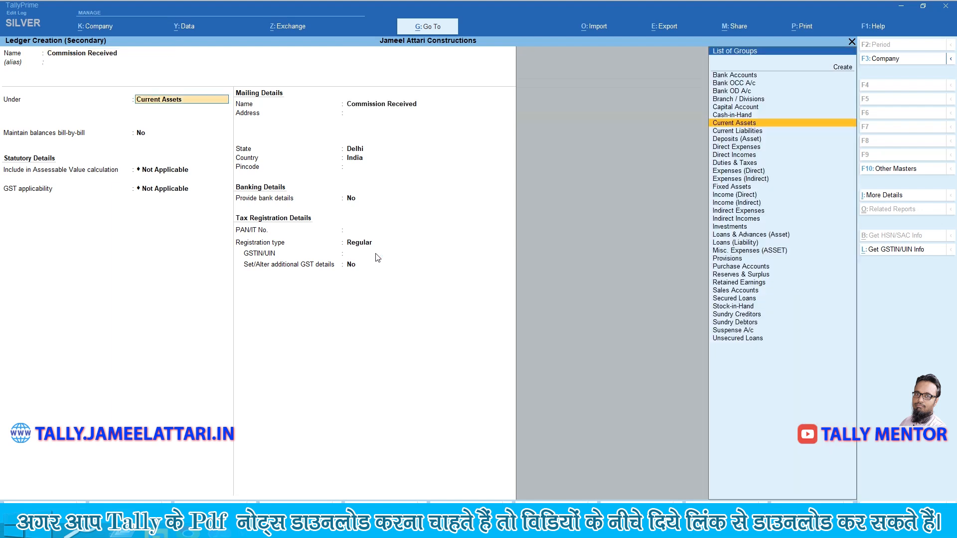
text(Indi)
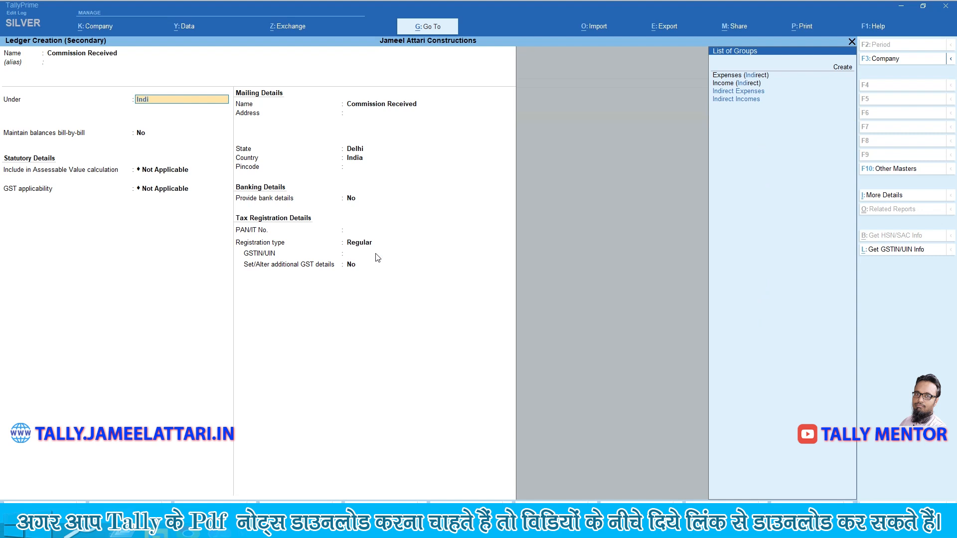
key(Down)
key(Return)
- Set the Commission Received ledger's GST applicability to Not Applicable and save the ledger
key(Return)
key(Return)
key(Return)
key(BackSpace)
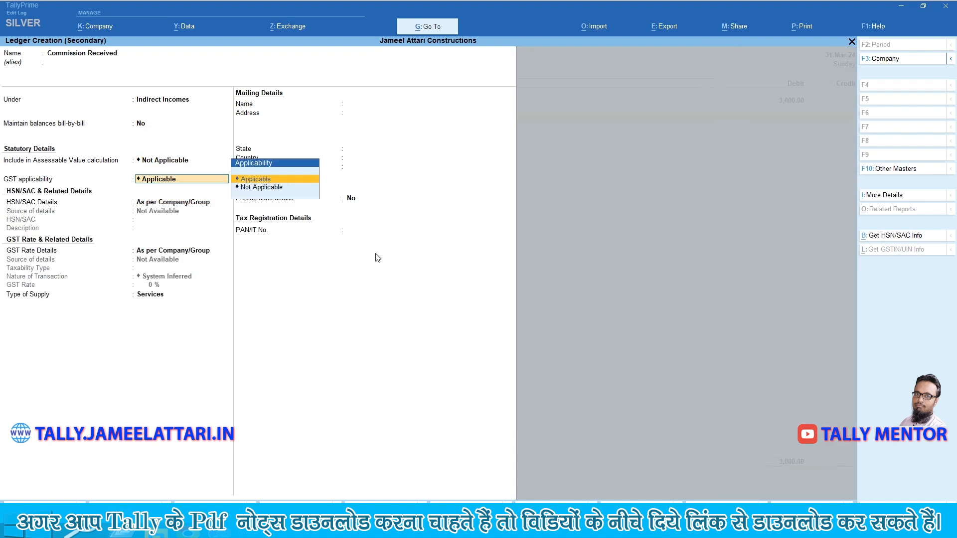
text(No)
key(Return)
key(ctrl+a)
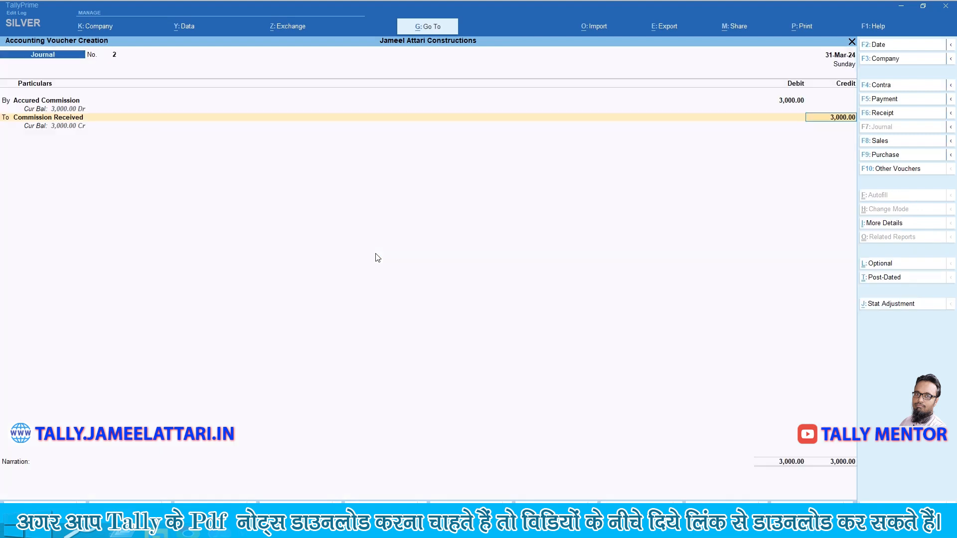
- Accept the 3,000 credit, save the journal with the narration "Accured commission adjusted", and exit voucher creation
key(Return)
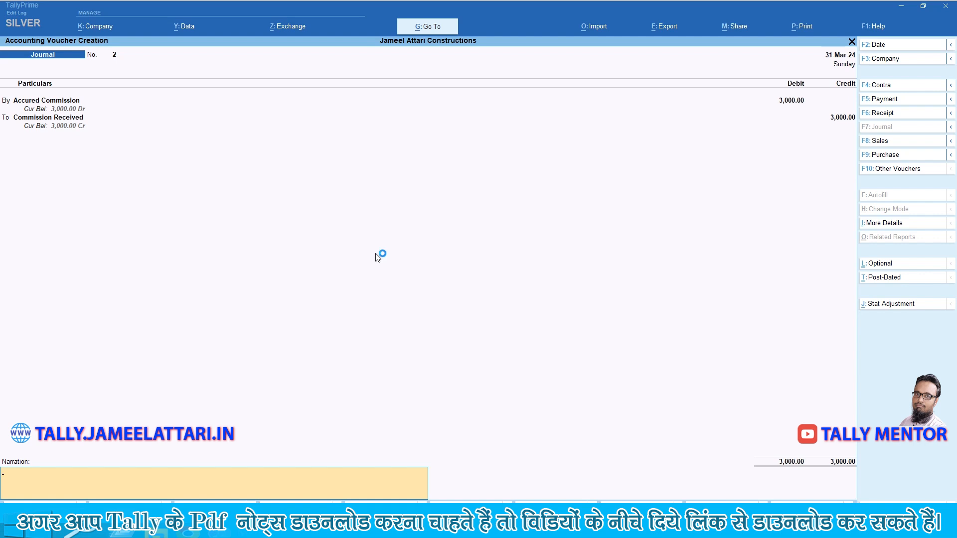
text(Accured commission adjusted)
key(Return)
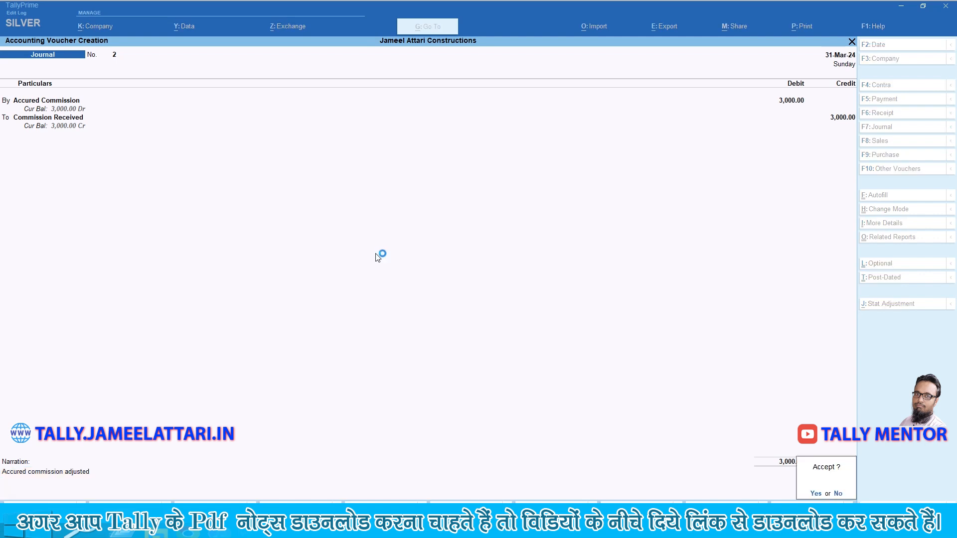
key(Return)
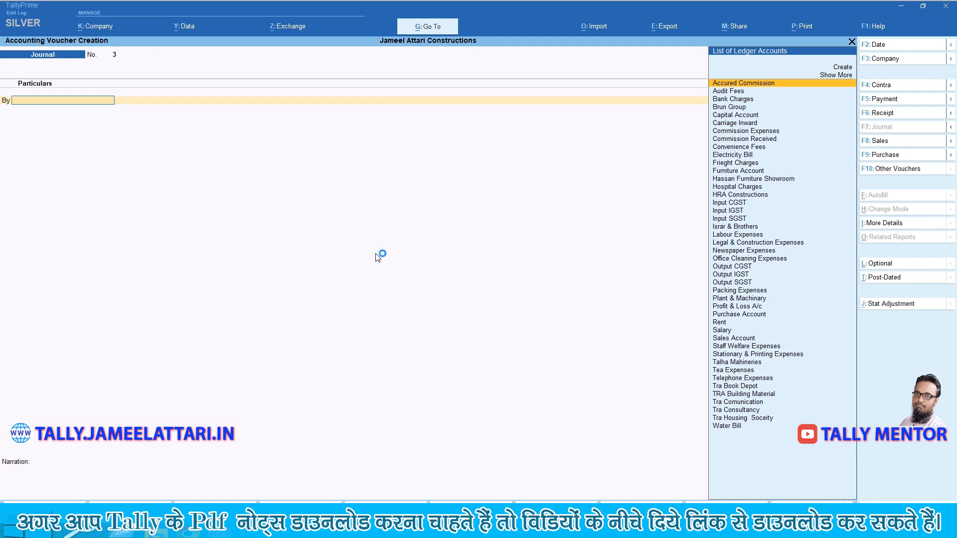
key(Escape)
key(Return)
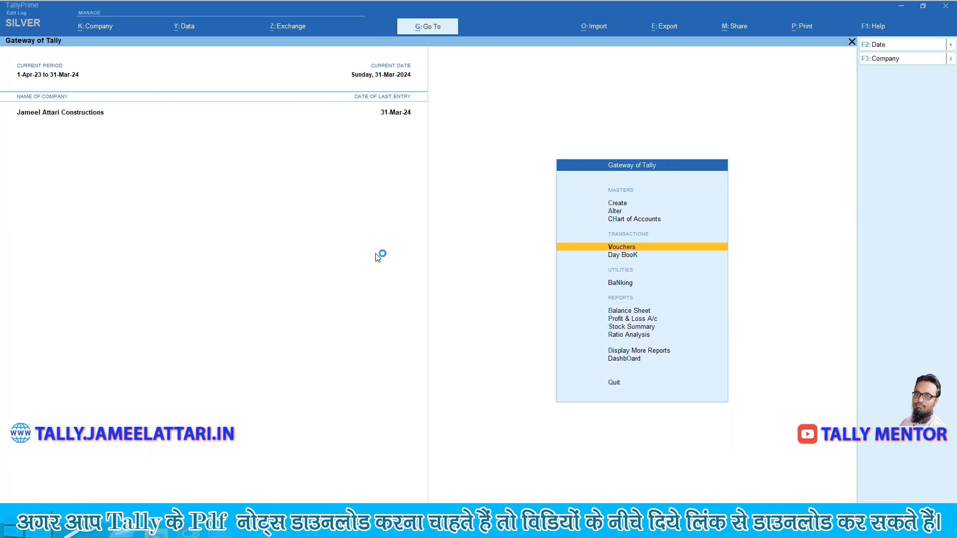
- Open the company's Balance Sheet report from the Gateway of Tally
key(Down)
key(Down)
key(Down)
key(Return)
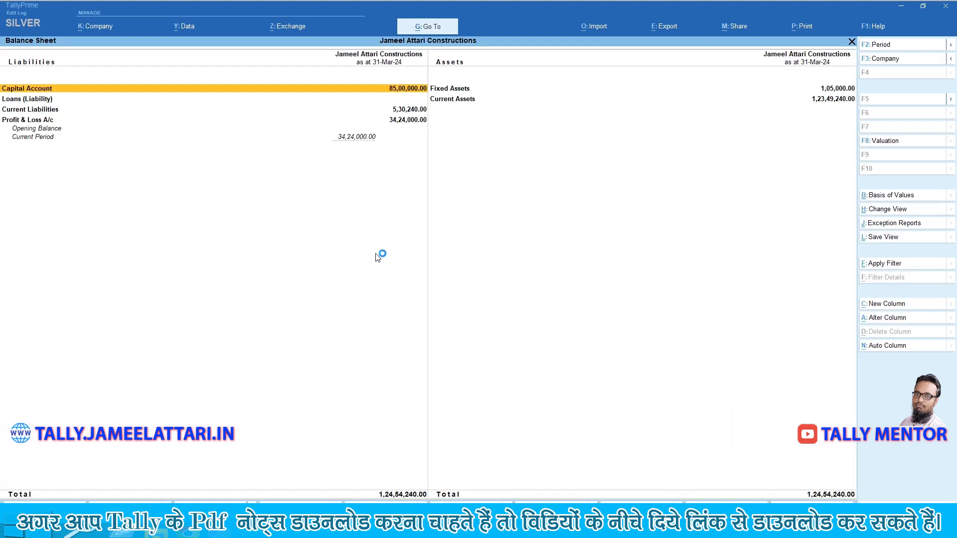
- Drill down into Current Assets in the Balance Sheet and go to the Accured Commission ledger
key(Right)
key(Down)
key(Return)
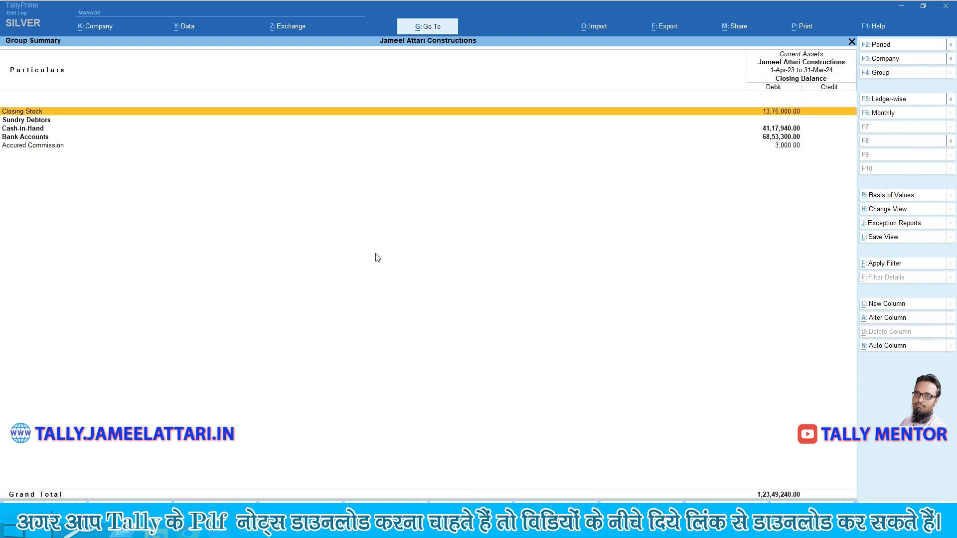
key(Down)
key(Down)
key(Down)
key(Down)
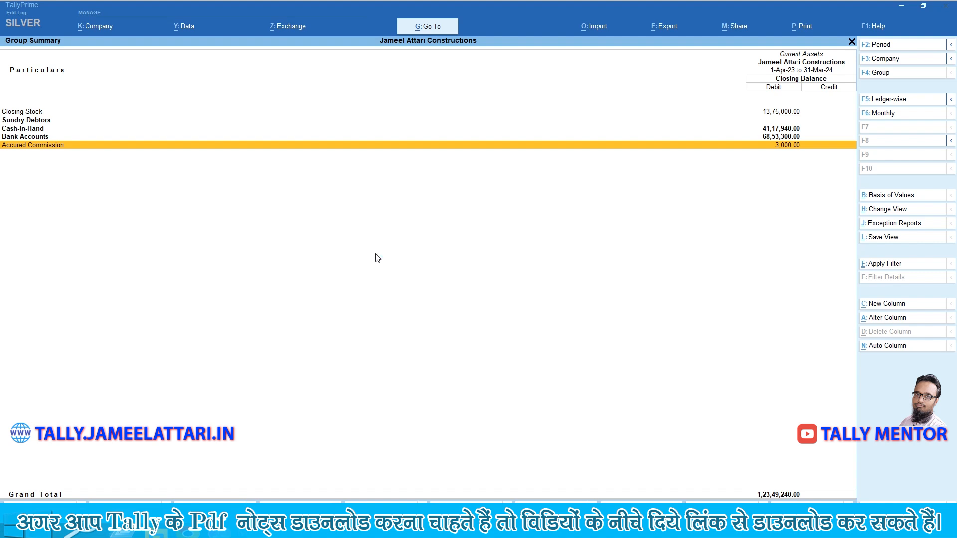
- Leave the Balance Sheet reports and change the company's current period to 1-4-2024 to 31-3-2025
key(Escape)
key(Escape)
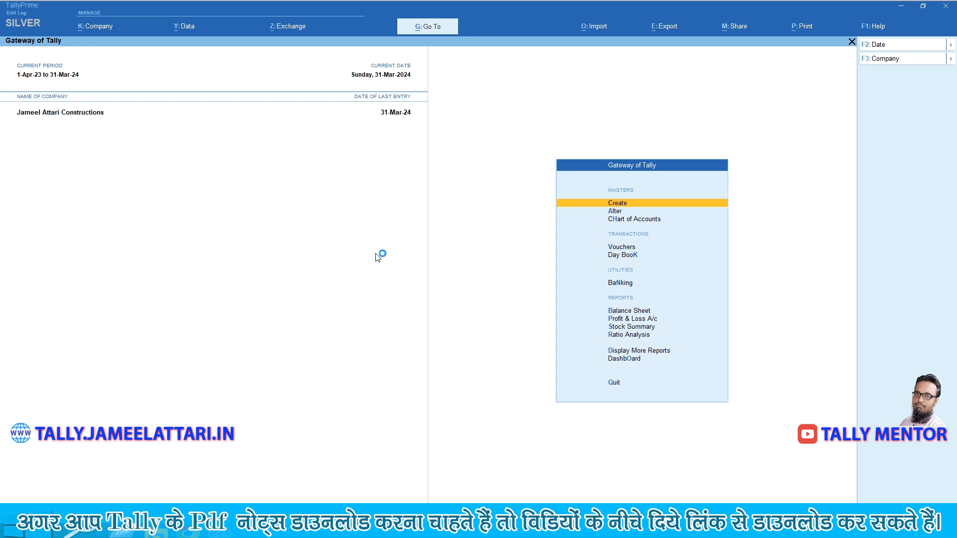
key(alt+F2)
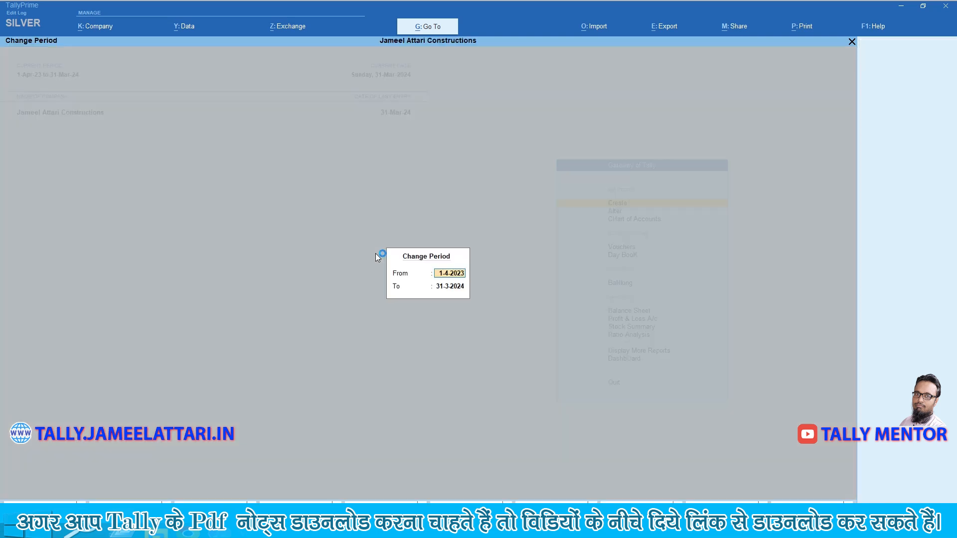
key(BackSpace)
text(4)
key(Return)
key(BackSpace)
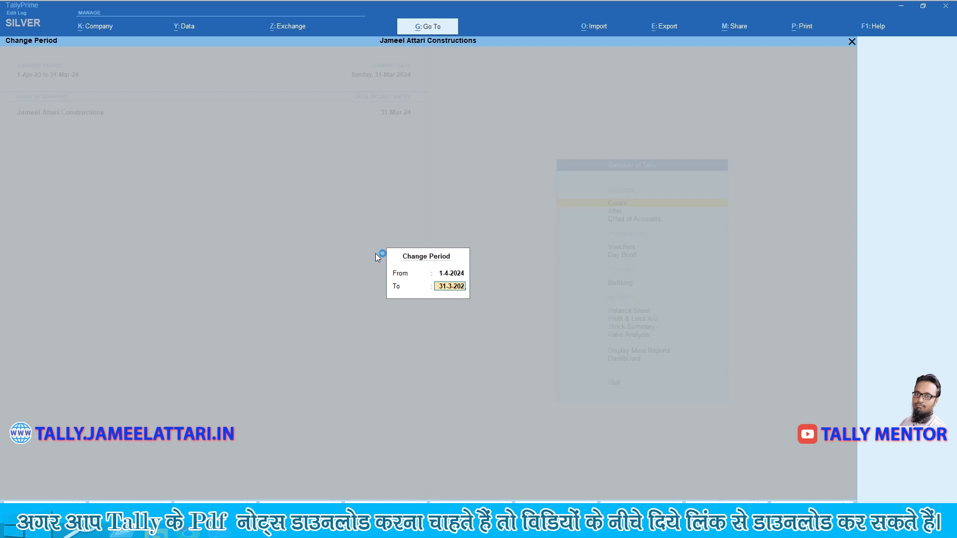
text(5)
key(Return)
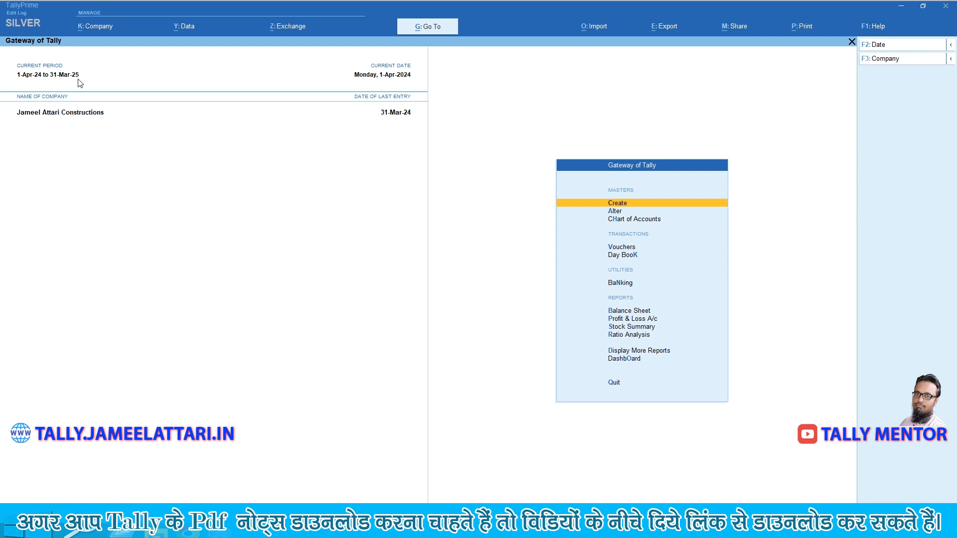
- Start a Receipt voucher dated 1-Apr-24 and choose Cash as the receiving account
key(Down)
key(Down)
key(Down)
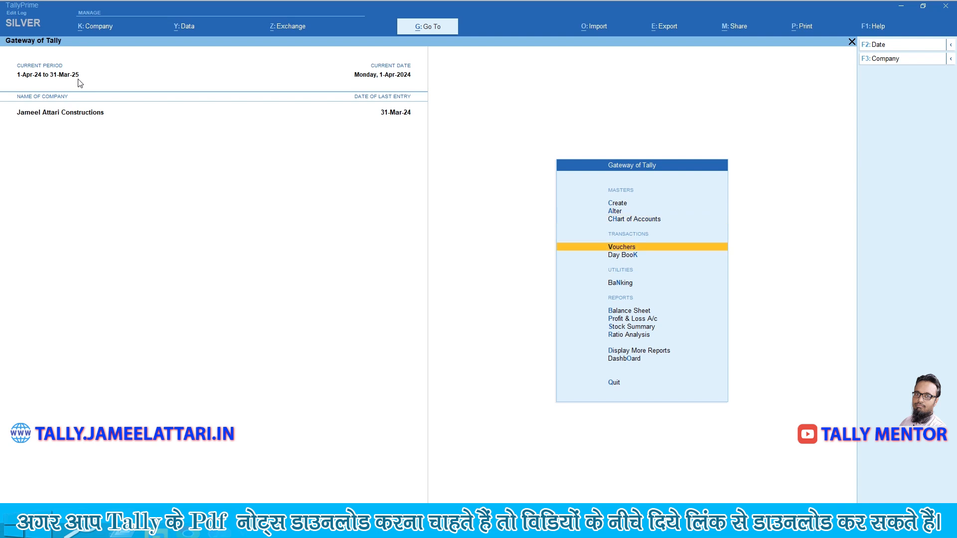
key(Return)
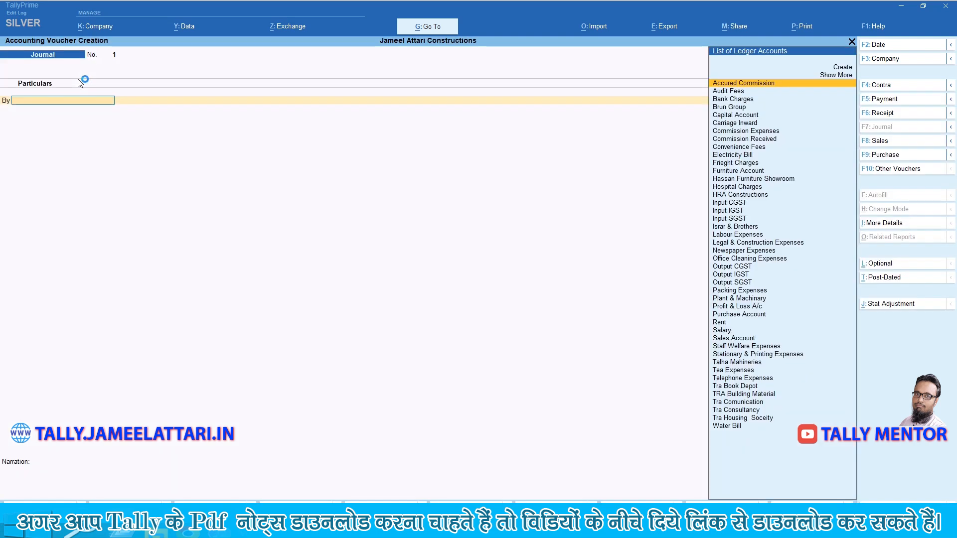
click(906, 115)
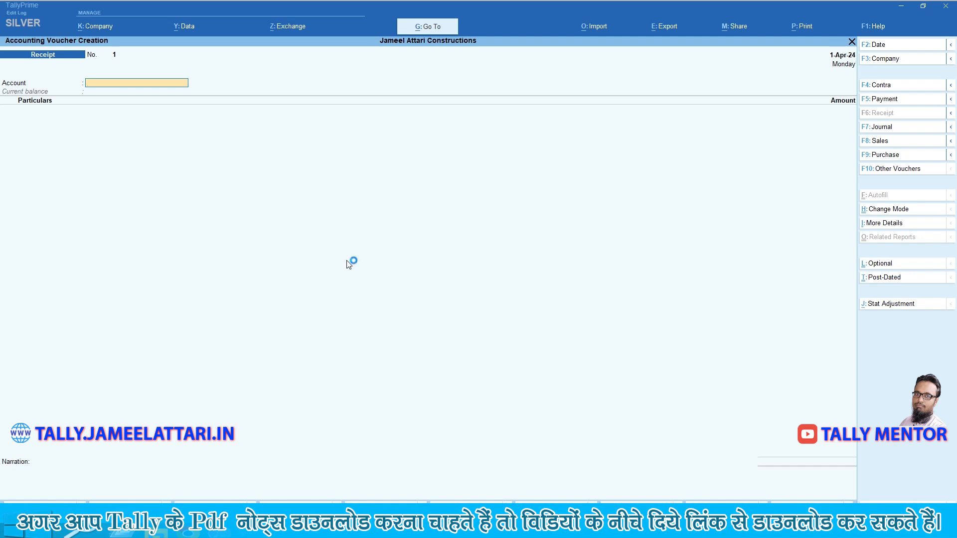
text(cash)
key(Return)
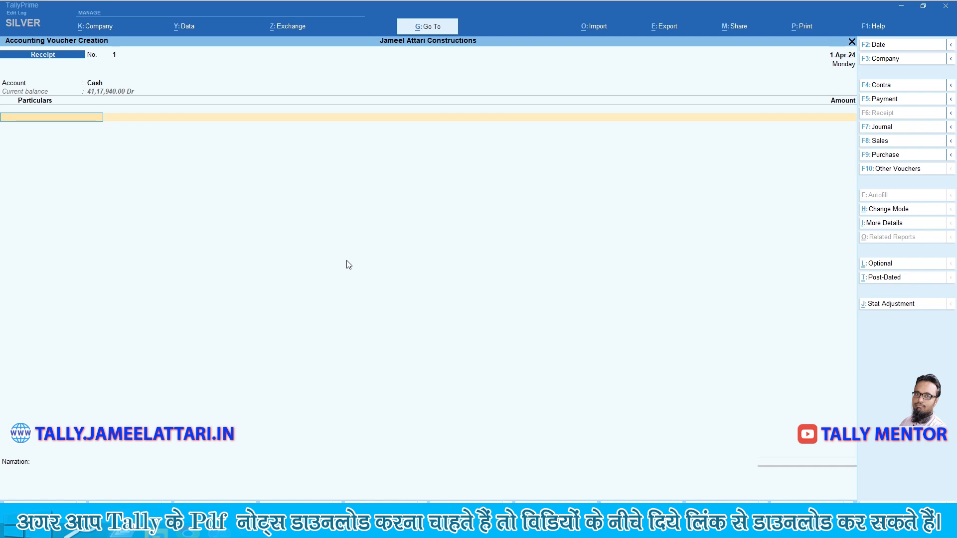
- Add the Accured Commission ledger to the receipt with an amount of 3,000
text(Ac)
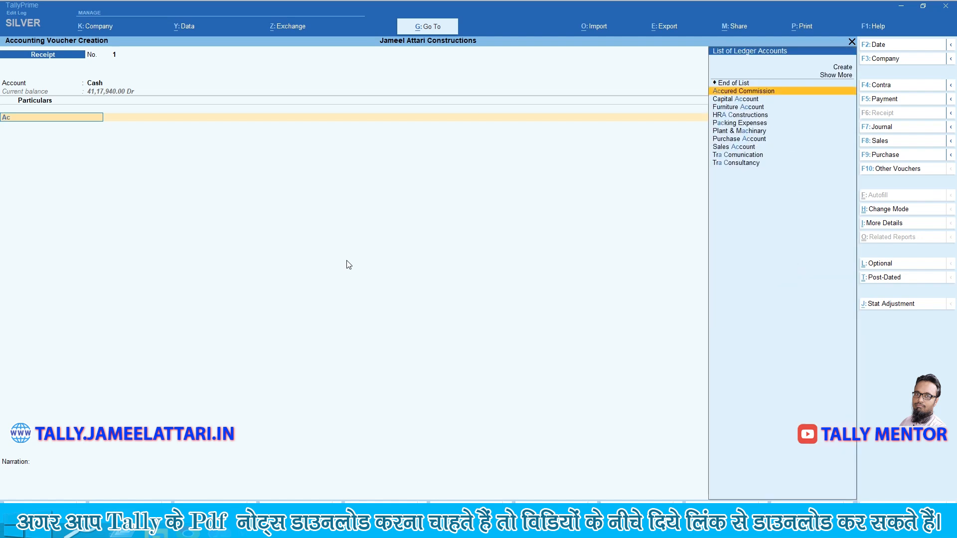
key(Return)
text(3000)
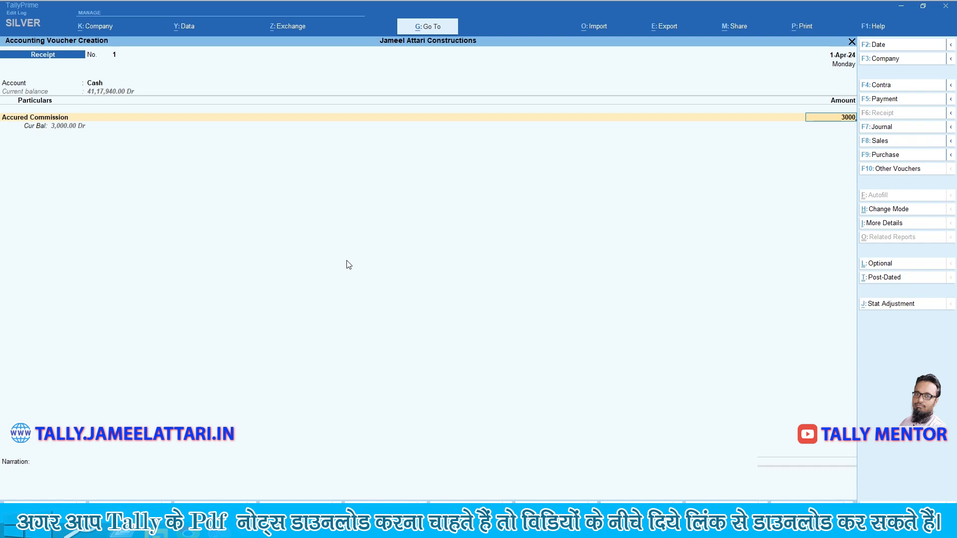
key(Return)
key(Return)
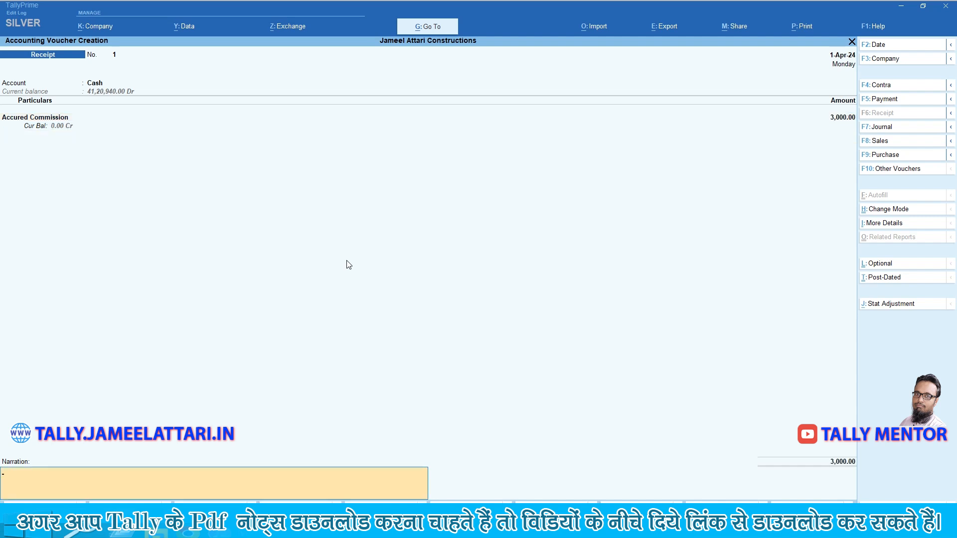
- Save the receipt with the narration "commission received" and exit voucher creation
text(commissio)
key(Return)
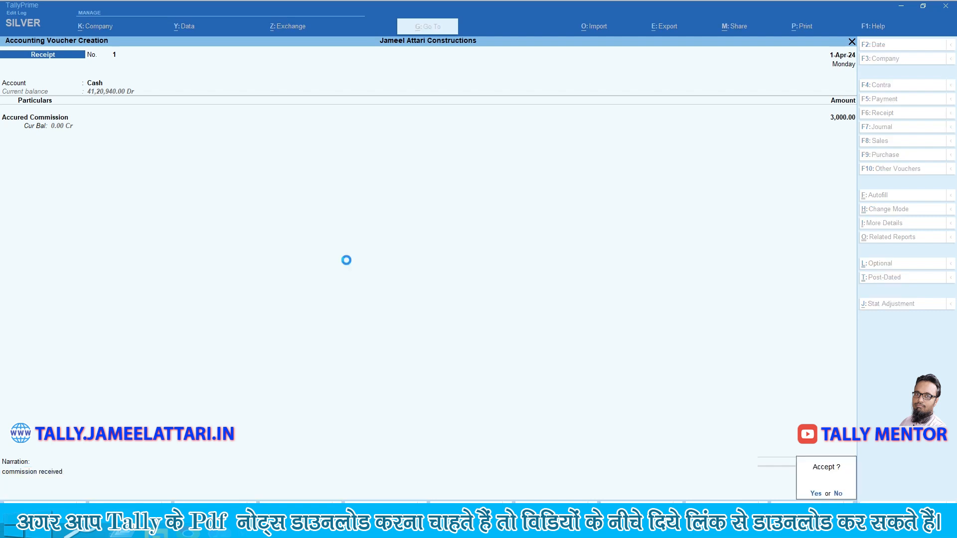
key(Return)
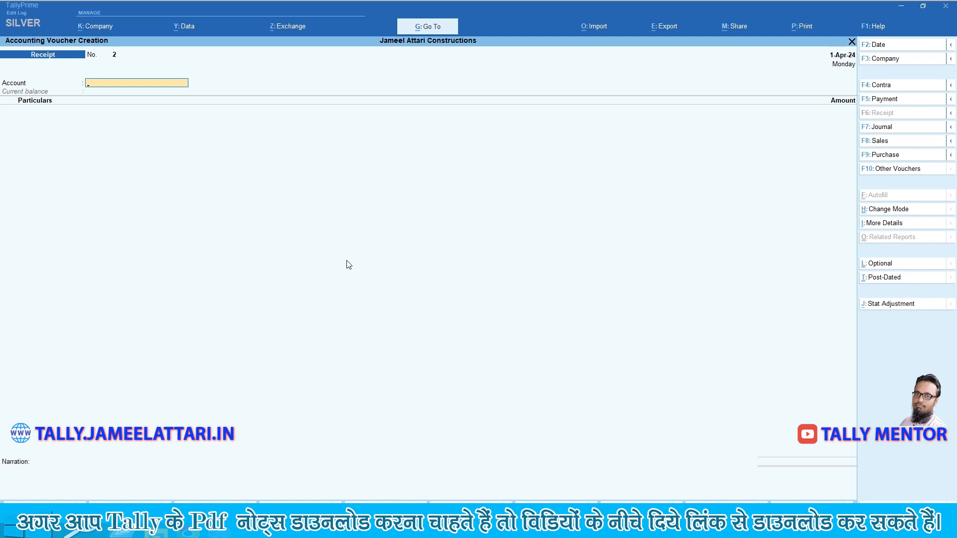
key(Escape)
key(y)
- Check Current Assets in the Balance Sheet for the Accured Commission ledger, and exit the reports
key(b)
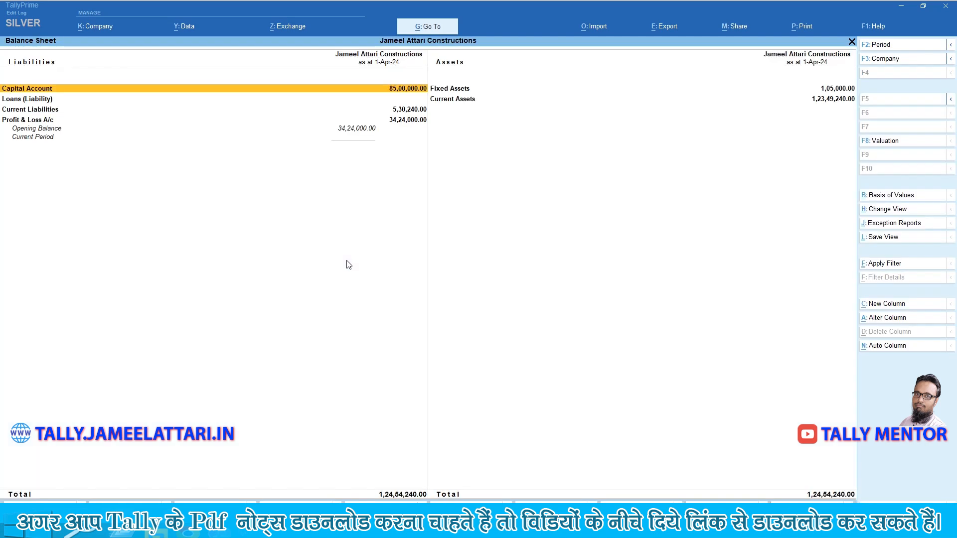
key(Right)
key(Down)
key(Return)
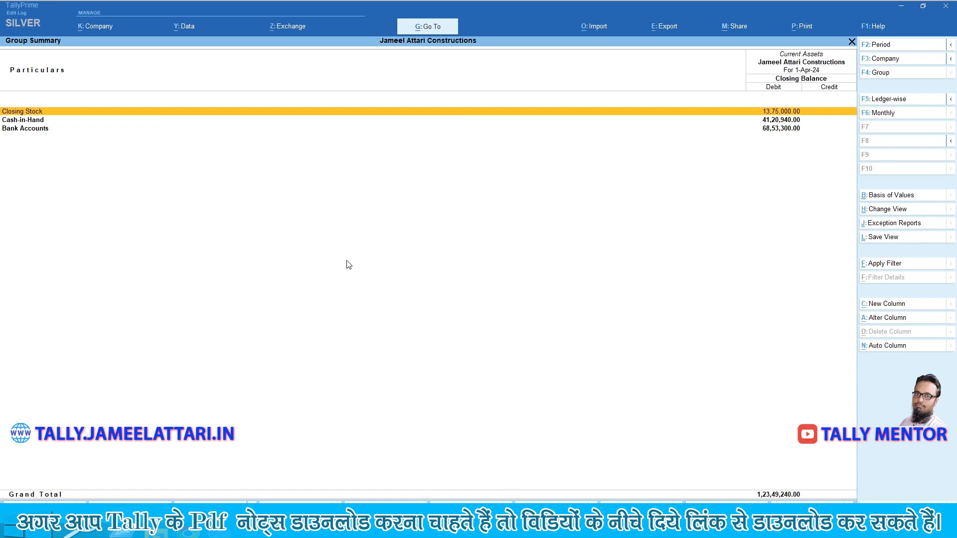
key(Escape)
key(Escape)
key(Escape)
key(Escape)
key(Escape)
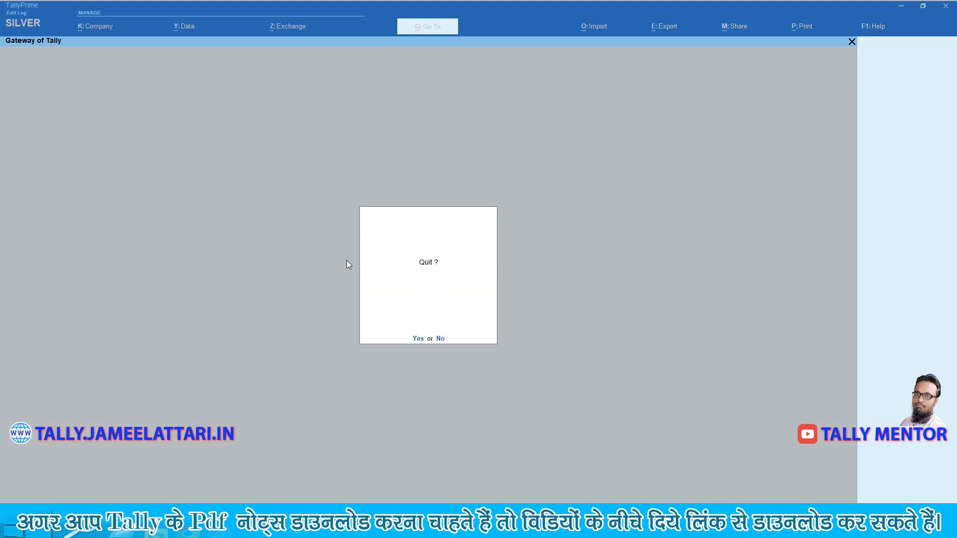